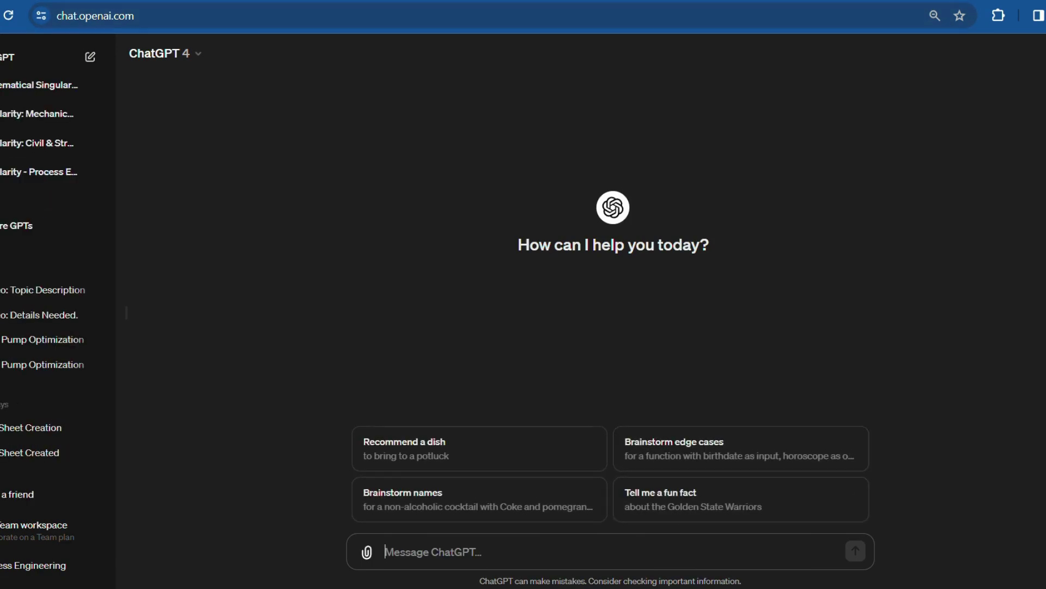
Copy all of Prompt 1 from the Process Engineering Prompt Library and return to ChatGPT
left_click(420, 0)
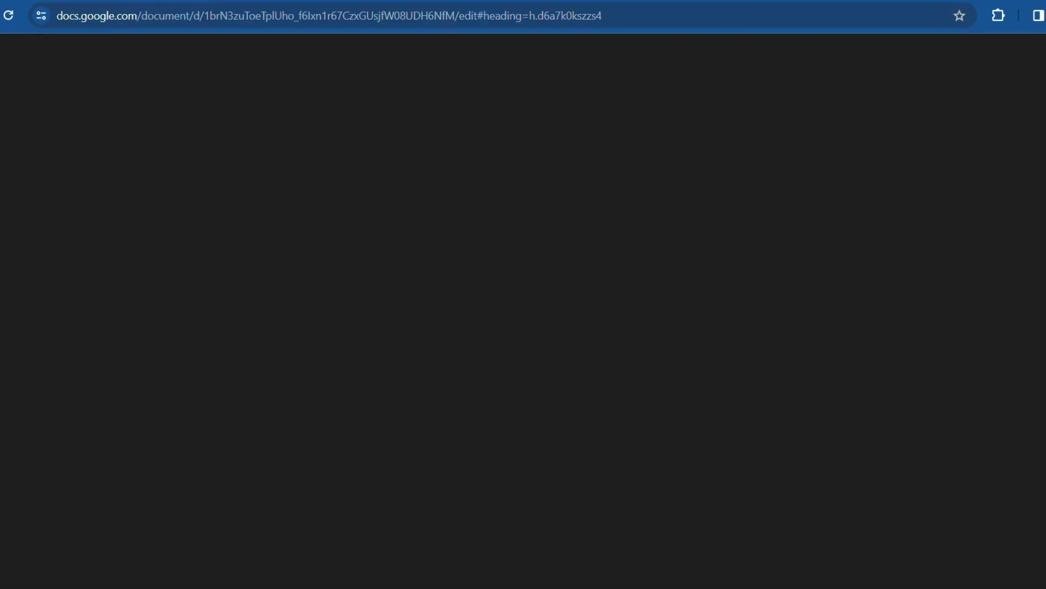
left_click_drag(340, 145, 598, 390)
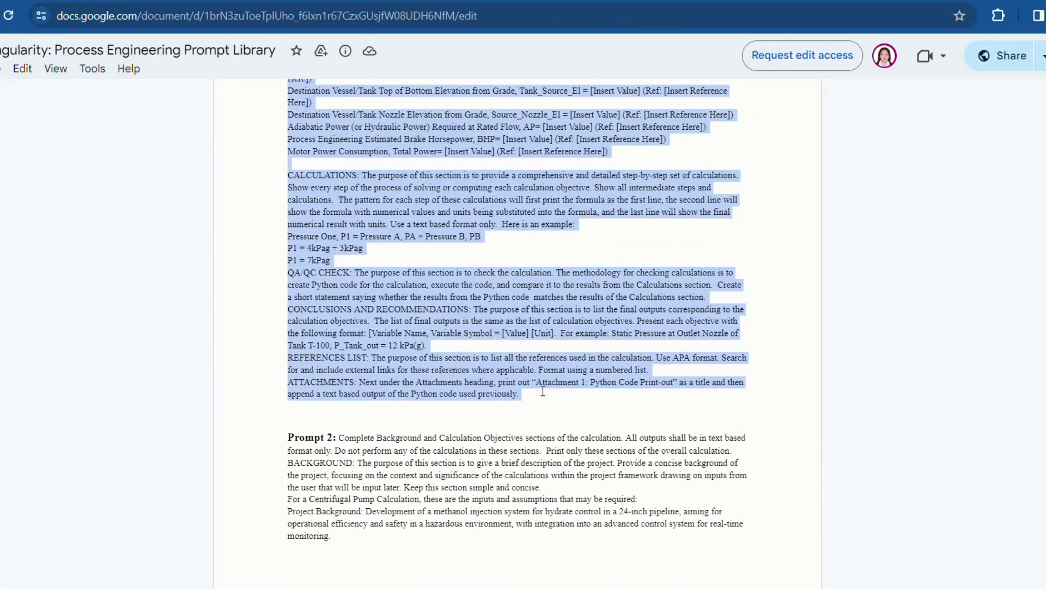
right_click(453, 322)
left_click(471, 335)
key("ctrl+Tab")
Paste Prompt 1 into ChatGPT, send it, then go back to the prompt library
right_click(409, 549)
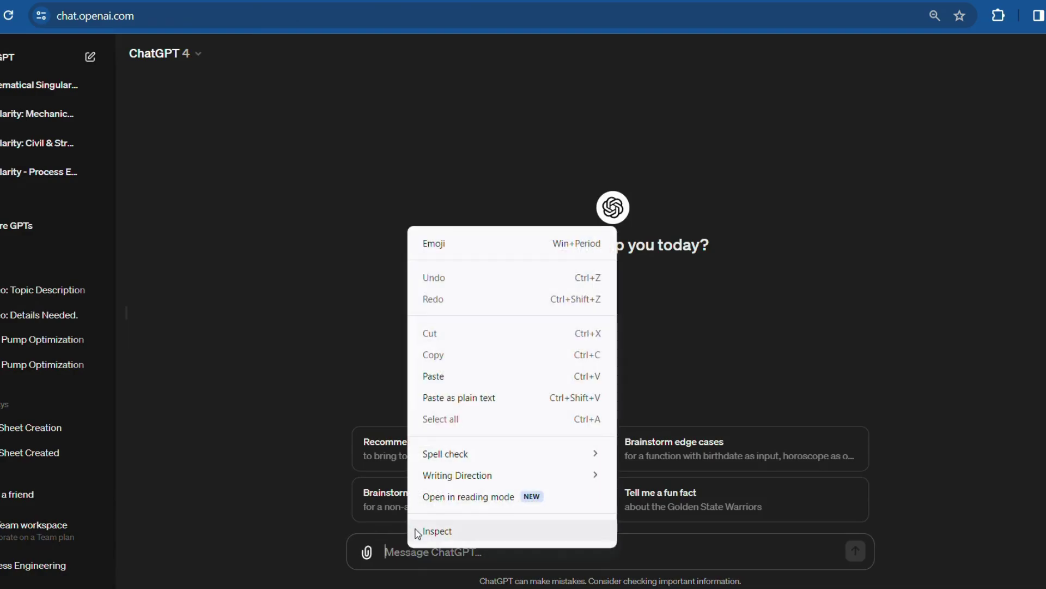
left_click(439, 377)
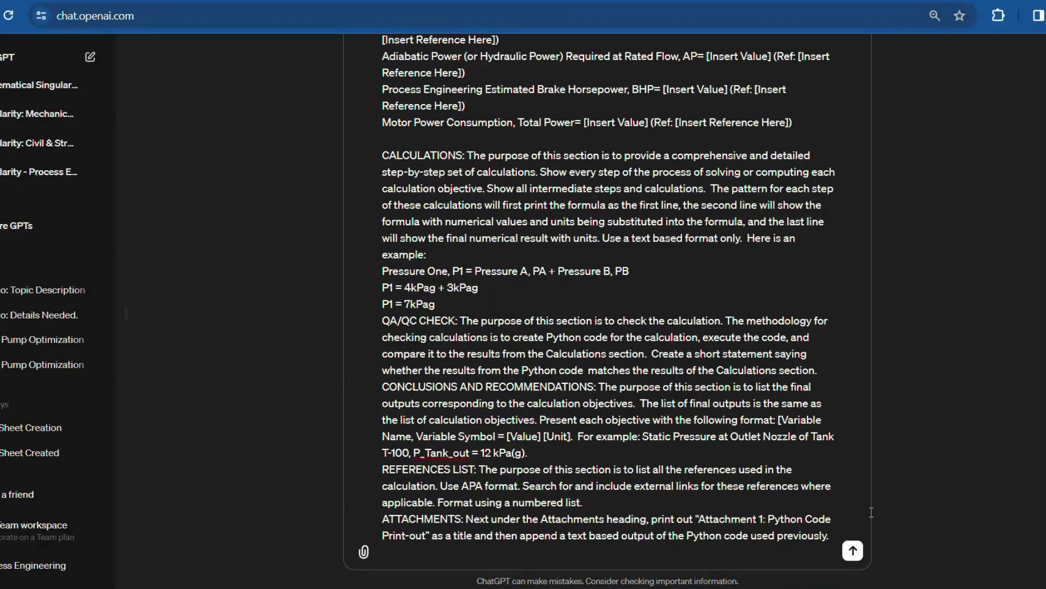
left_click(854, 553)
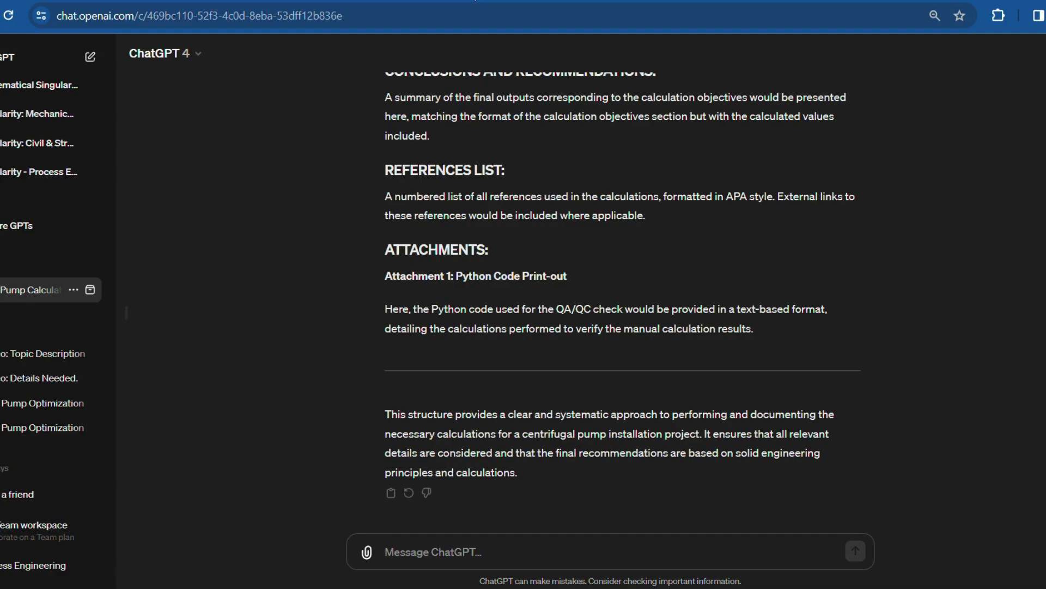
key("ctrl+Tab")
Copy Prompt 2 with its pump input data, down to the Motor Power Consumption line
scroll(409, 111, "down", 3)
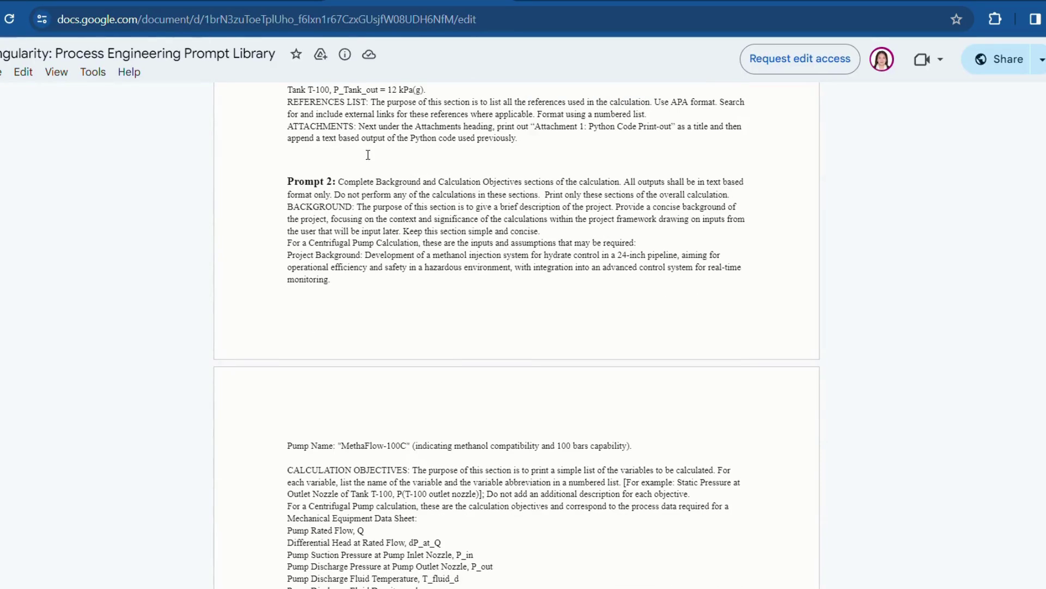
left_click_drag(340, 178, 668, 454)
scroll(563, 406, "down", 5)
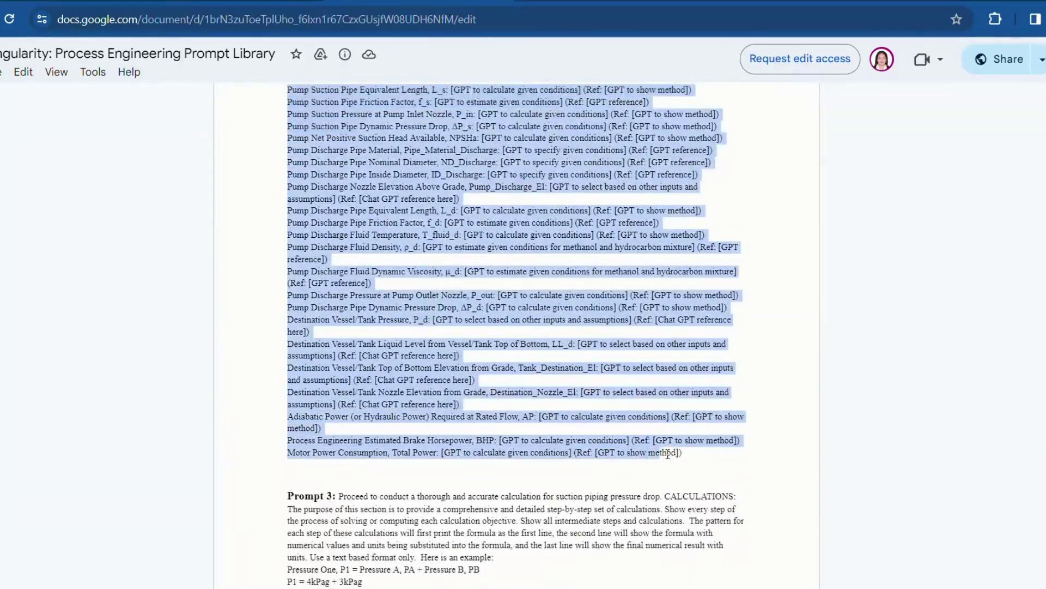
right_click(424, 297)
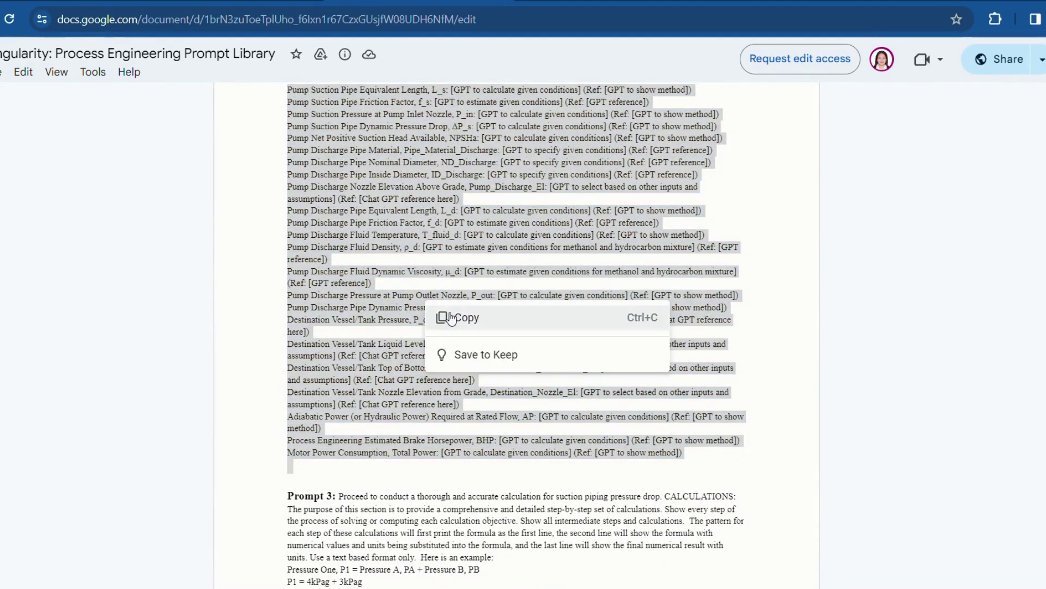
left_click(464, 308)
Paste Prompt 2 into ChatGPT and review its list of calculation objectives
key("ctrl+Tab")
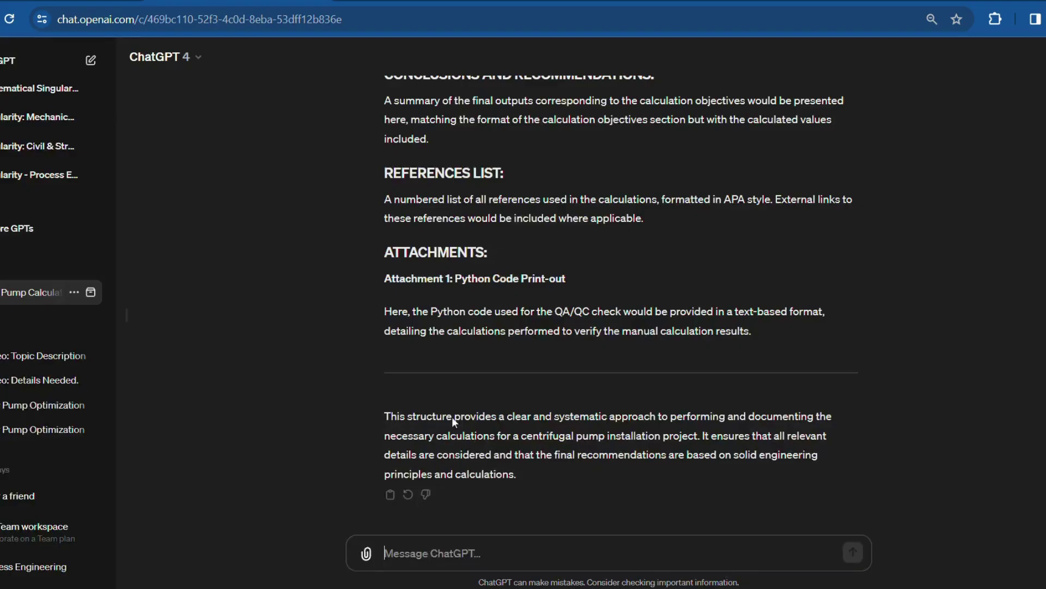
right_click(449, 556)
left_click(501, 387)
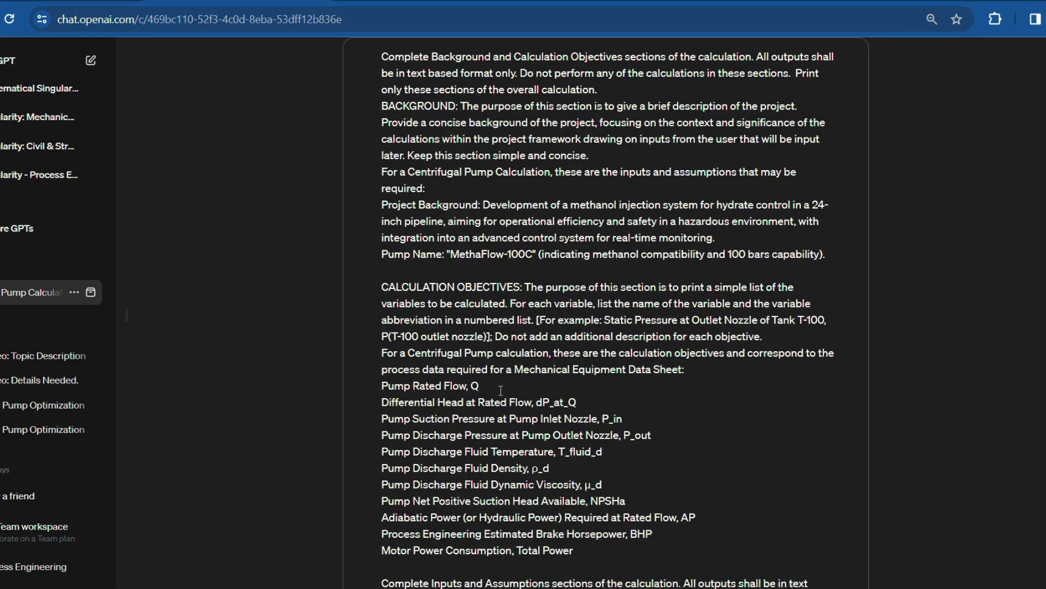
scroll(600, 387, "down", 3)
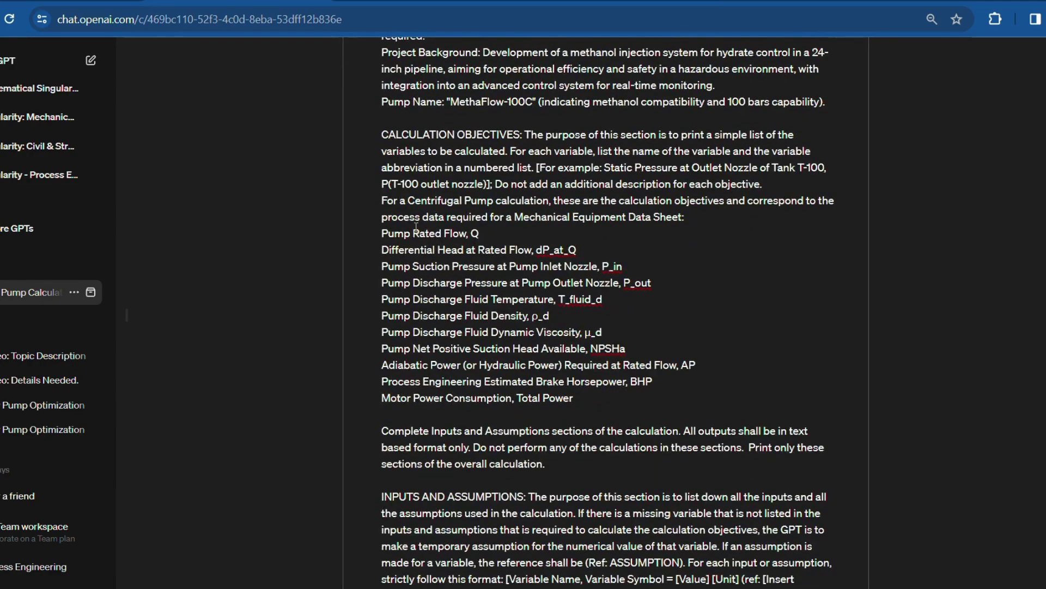
left_click_drag(383, 233, 609, 394)
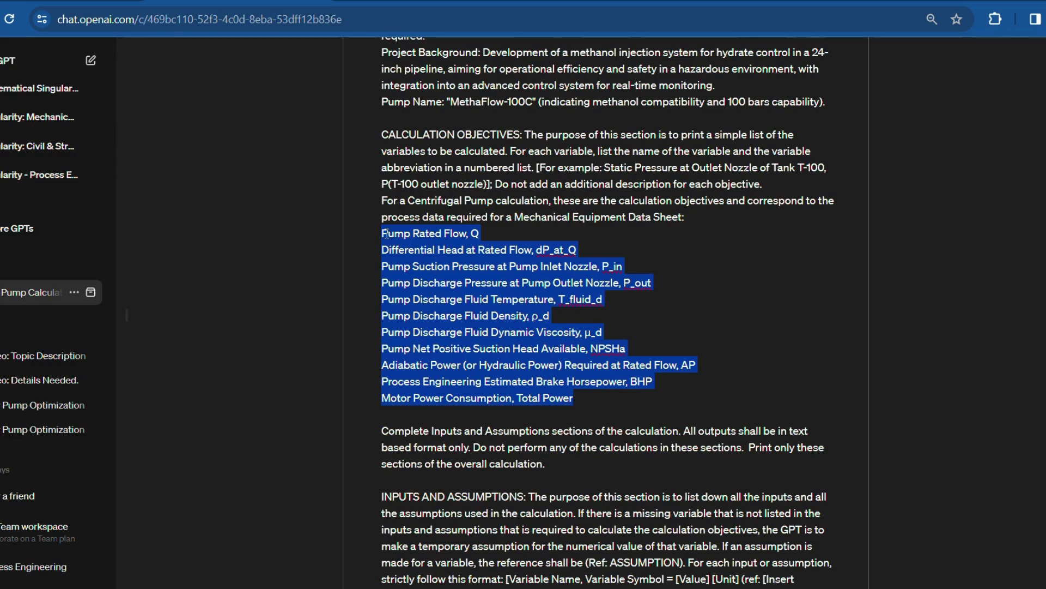
left_click(373, 357)
scroll(372, 351, "down", 6)
Review the INPUTS AND ASSUMPTIONS placeholders like [Value] and references, then send Prompt 2
left_click_drag(371, 196, 513, 193)
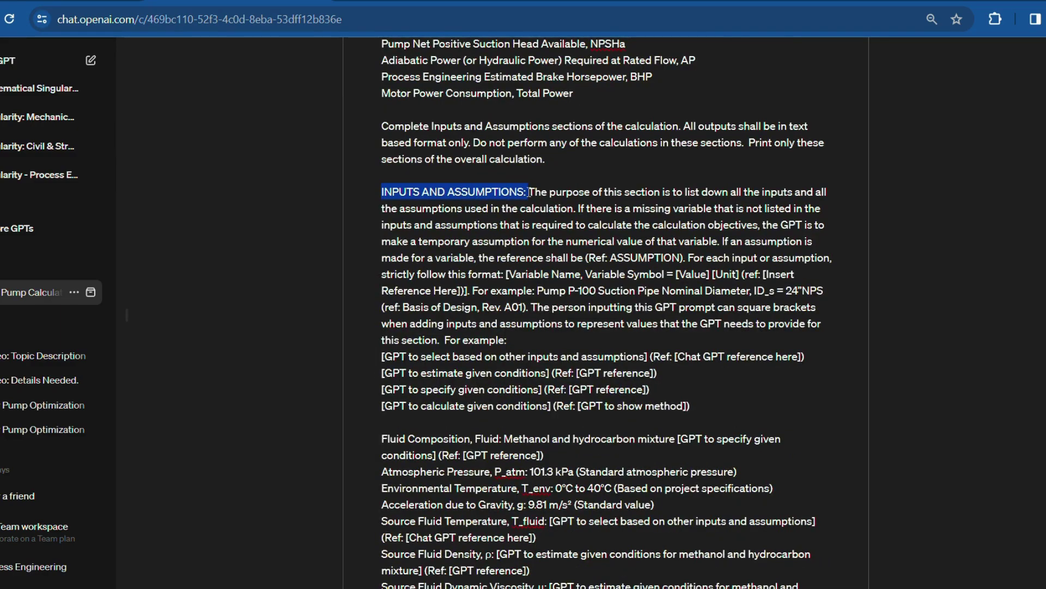
left_click(676, 274)
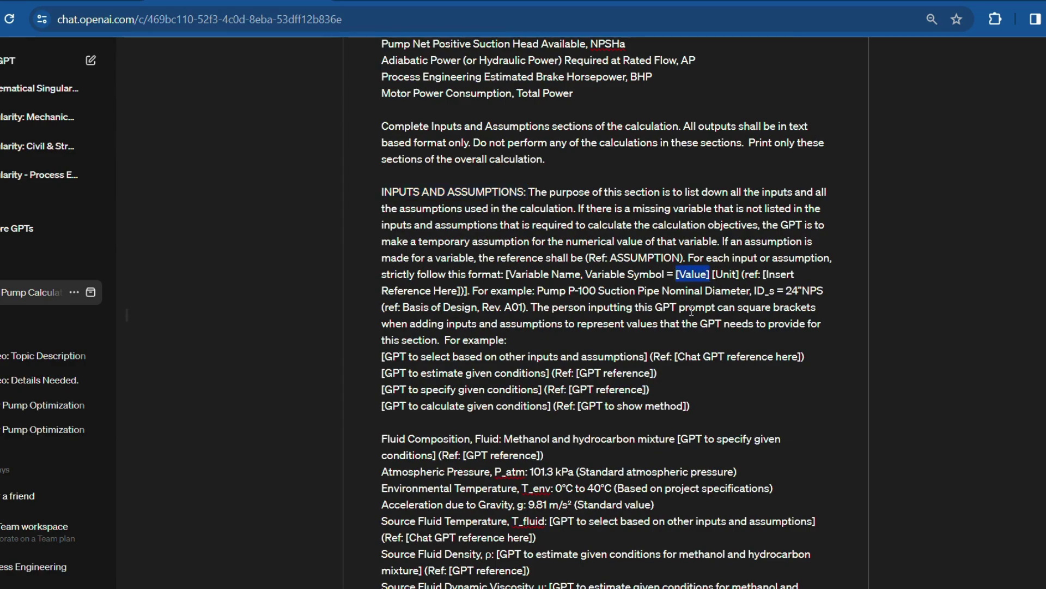
left_click_drag(677, 357, 790, 354)
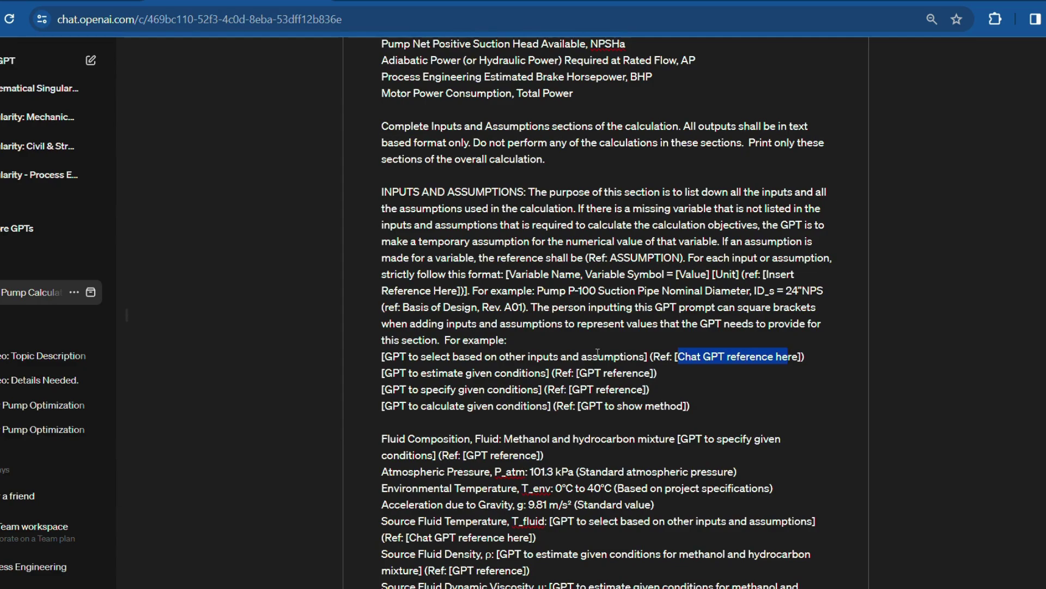
left_click_drag(563, 373, 625, 372)
left_click_drag(543, 389, 649, 390)
left_click(555, 406)
left_click_drag(556, 406, 684, 406)
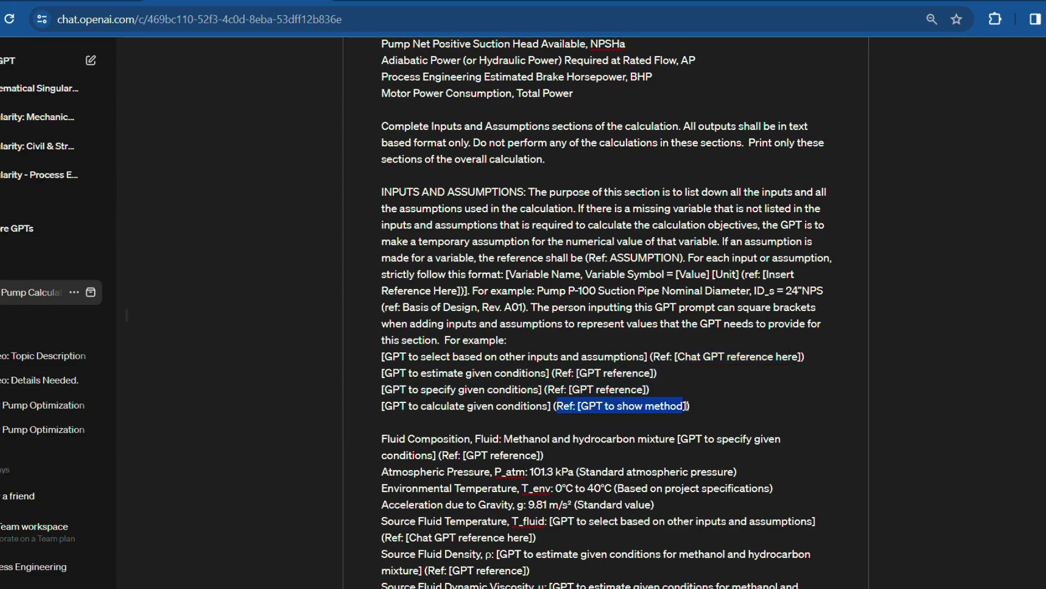
left_click(728, 397)
scroll(790, 415, "down", 15)
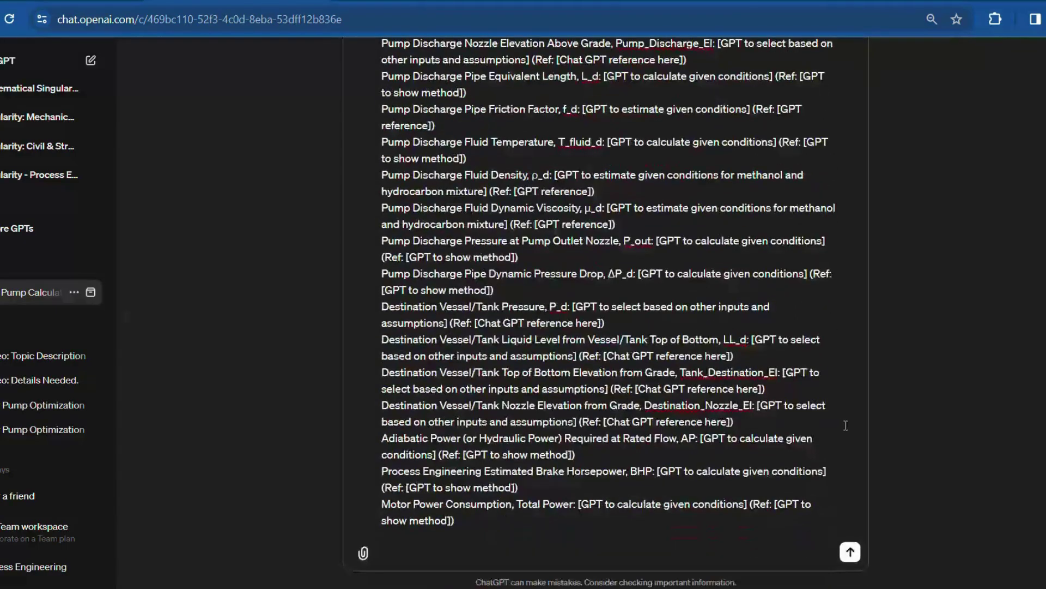
left_click(851, 552)
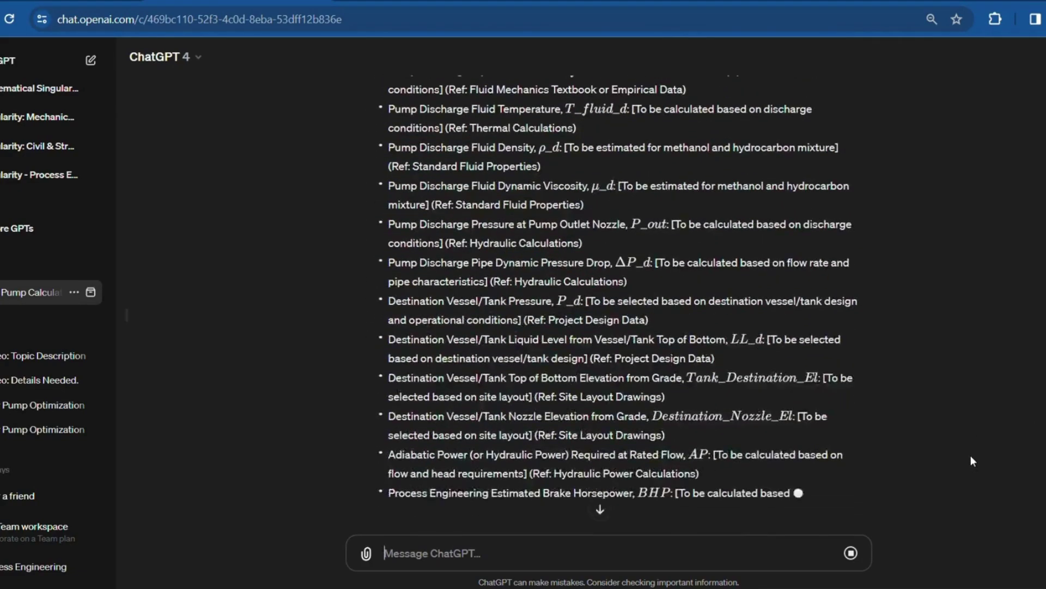
Copy Prompt 3 on suction piping pressure drop, from 'Proceed' to 'P1 = 7kPag'
key("ctrl+Tab")
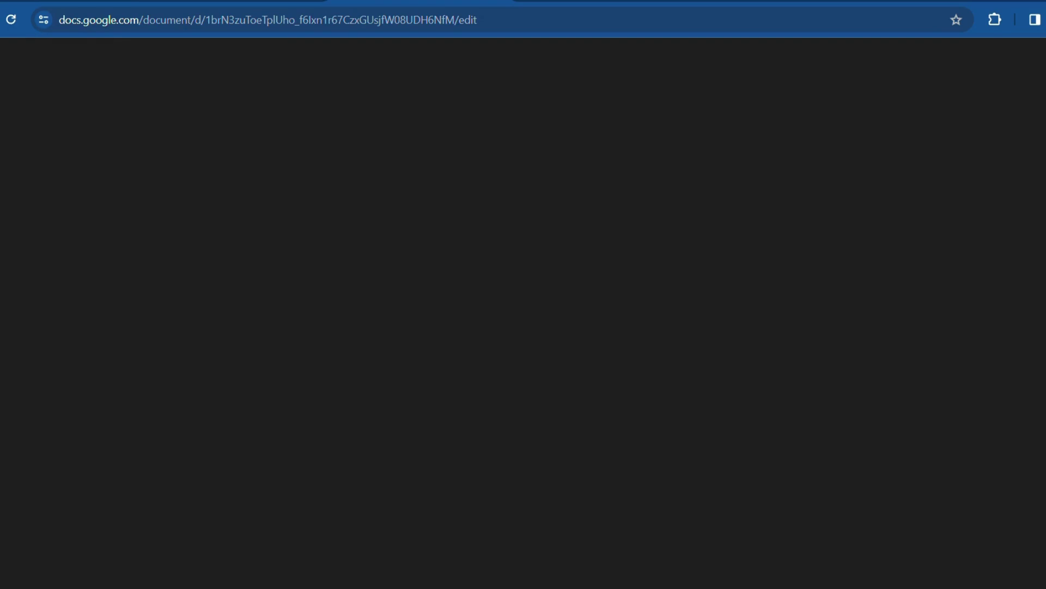
scroll(480, 294, "down", 5)
left_click(479, 294)
scroll(409, 284, "down", 3)
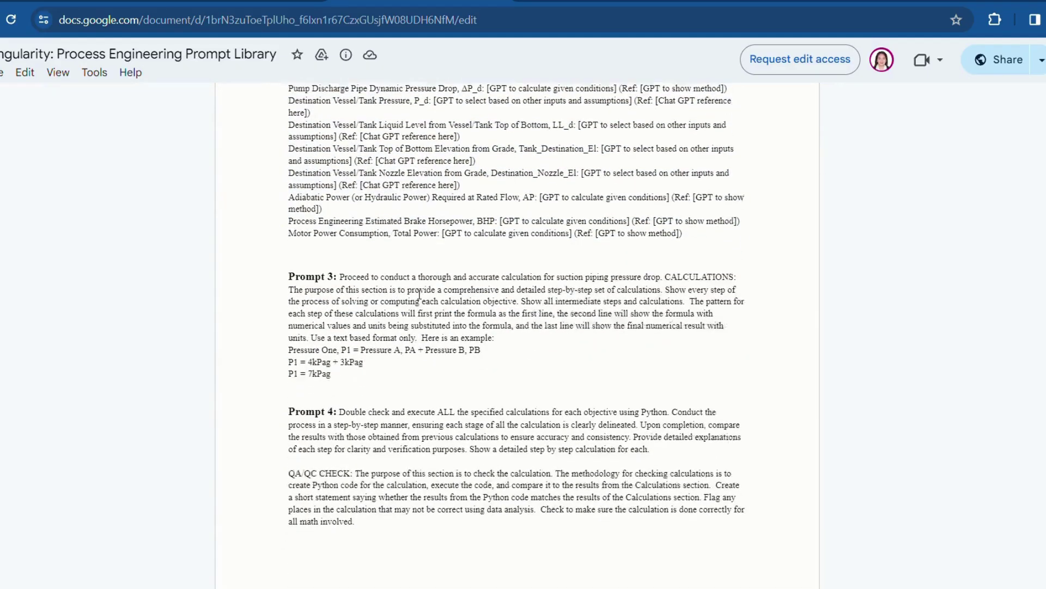
left_click_drag(342, 269, 355, 368)
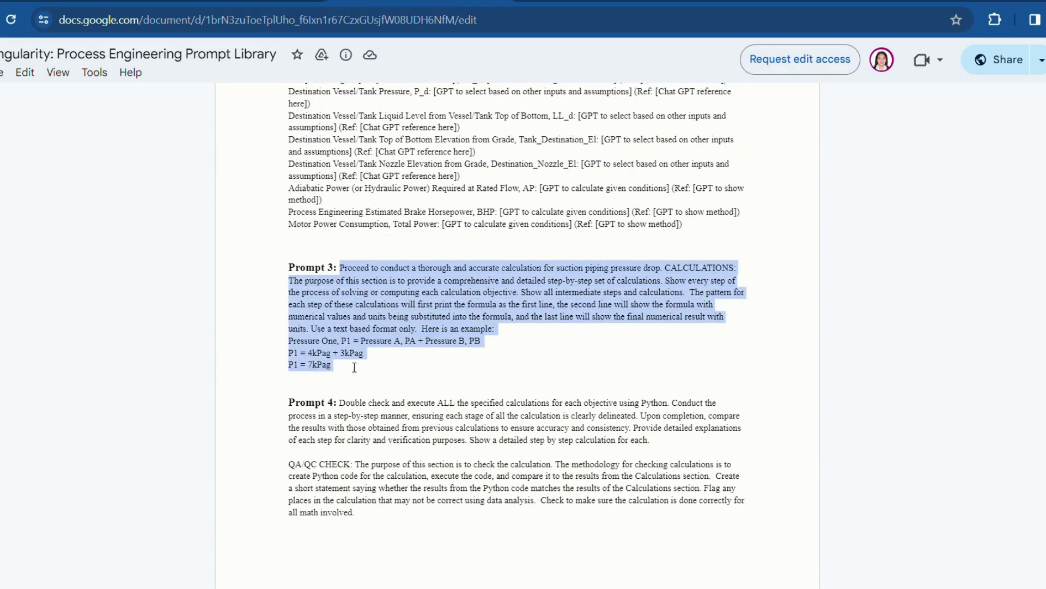
right_click(384, 286)
left_click(403, 301)
key("ctrl+Tab")
Send Prompt 3 and check the analysis behind the 40447.42 Pa suction pressure drop
right_click(413, 555)
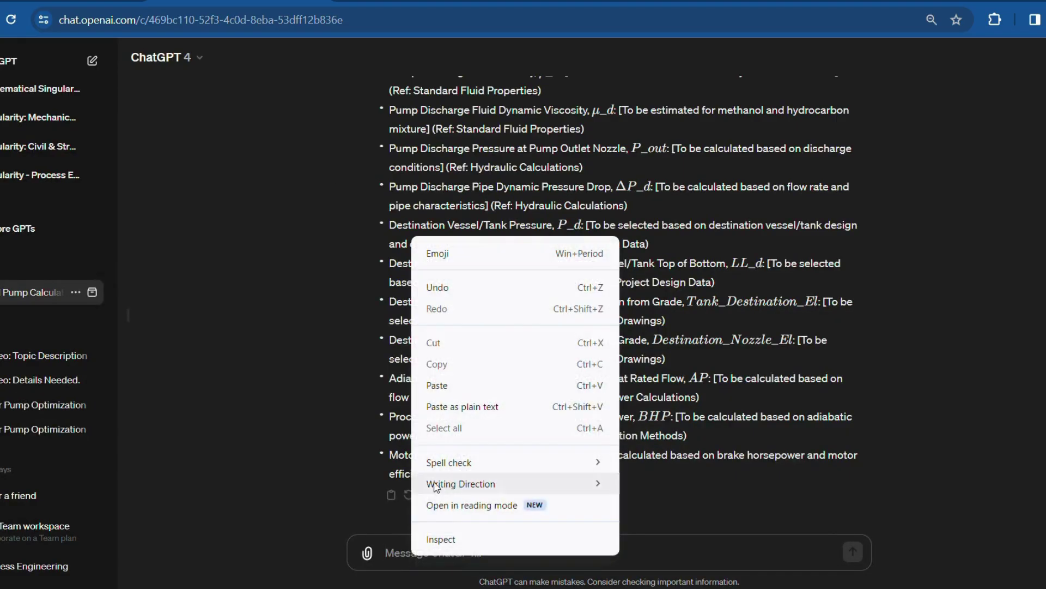
left_click(442, 384)
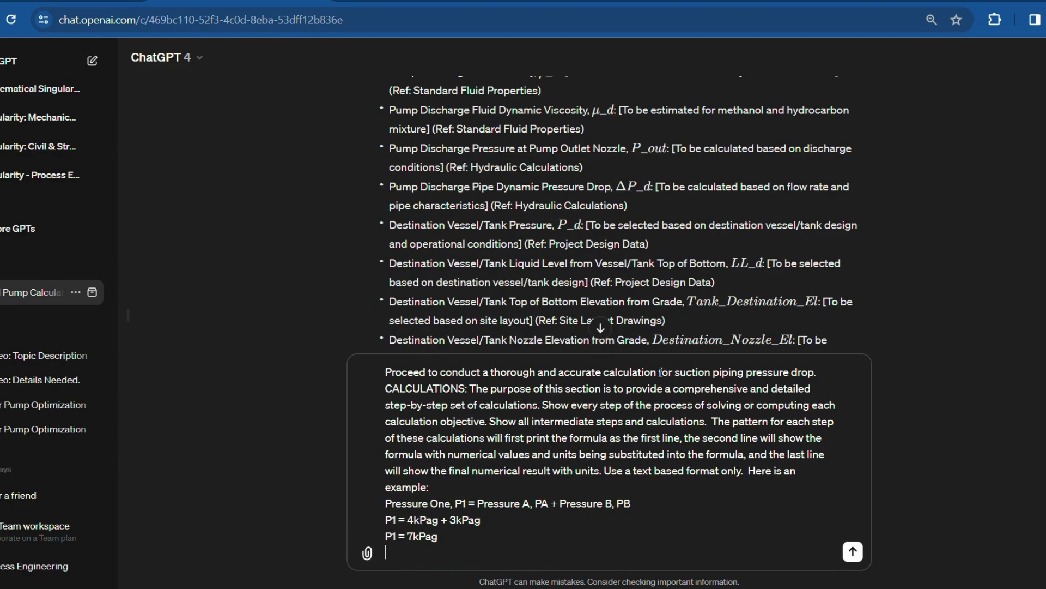
left_click_drag(660, 372, 805, 372)
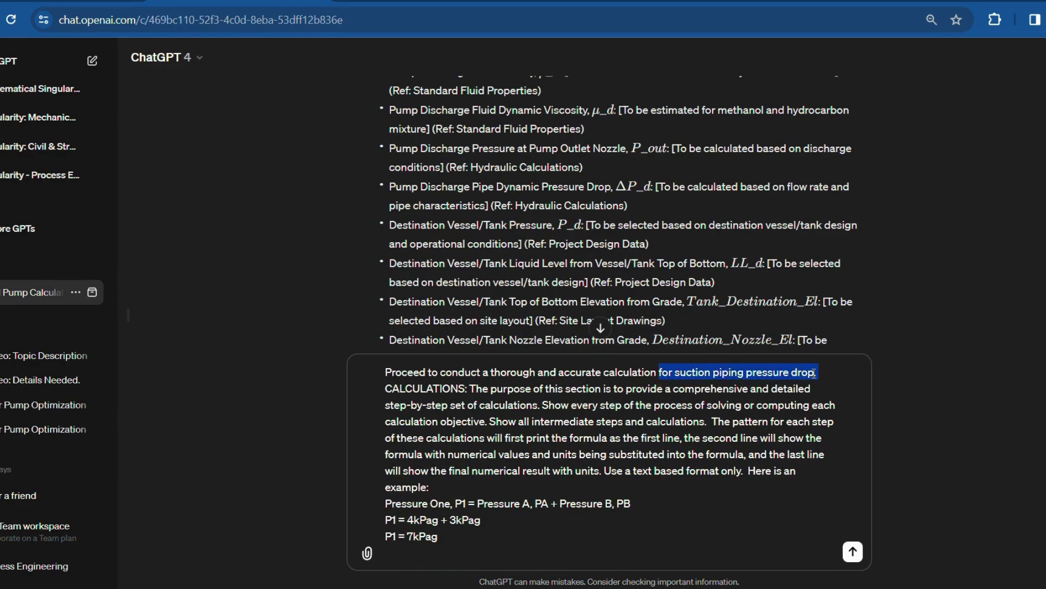
left_click(733, 532)
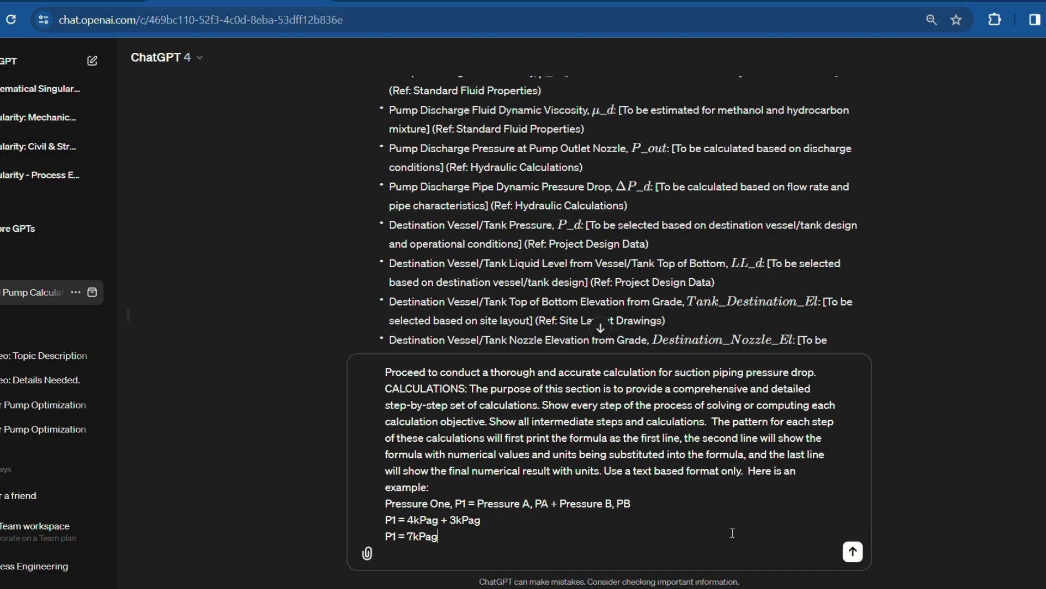
left_click(853, 551)
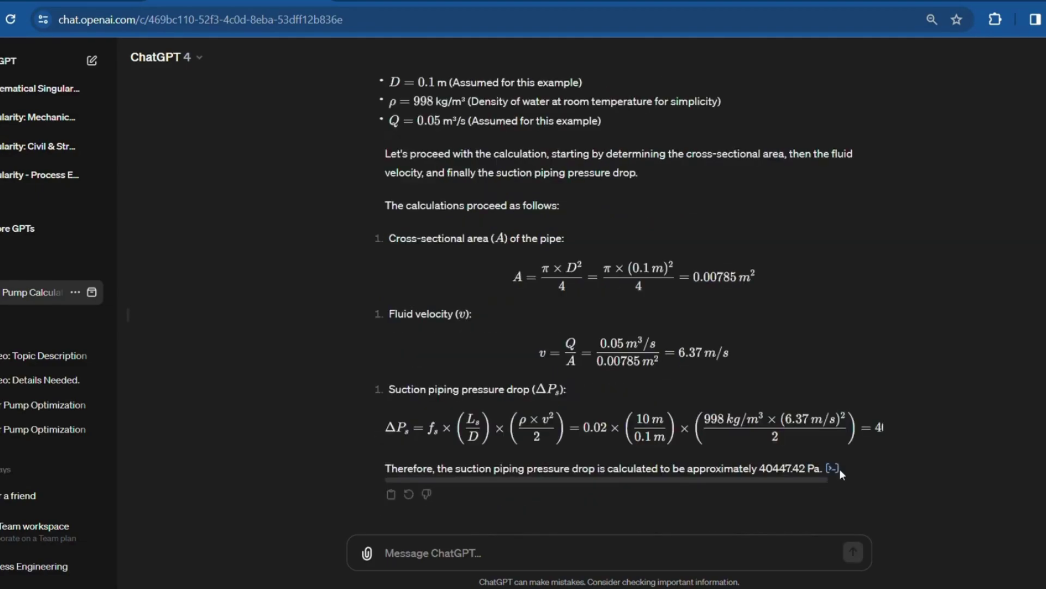
left_click(833, 469)
left_click(973, 290)
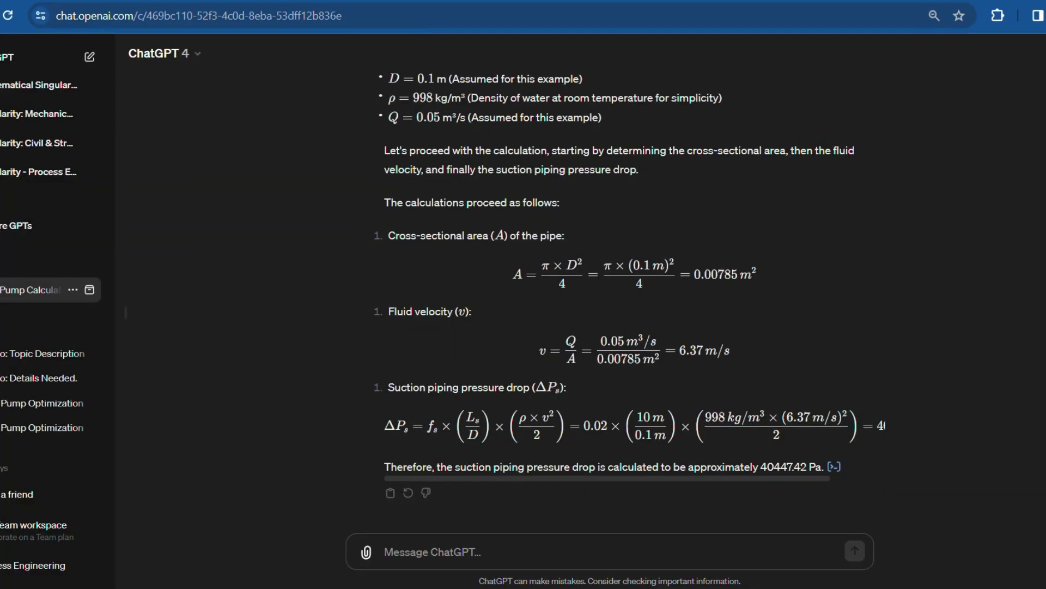
Copy Prompt 4 with its QA/QC CHECK from the prompt library
key("ctrl+Tab")
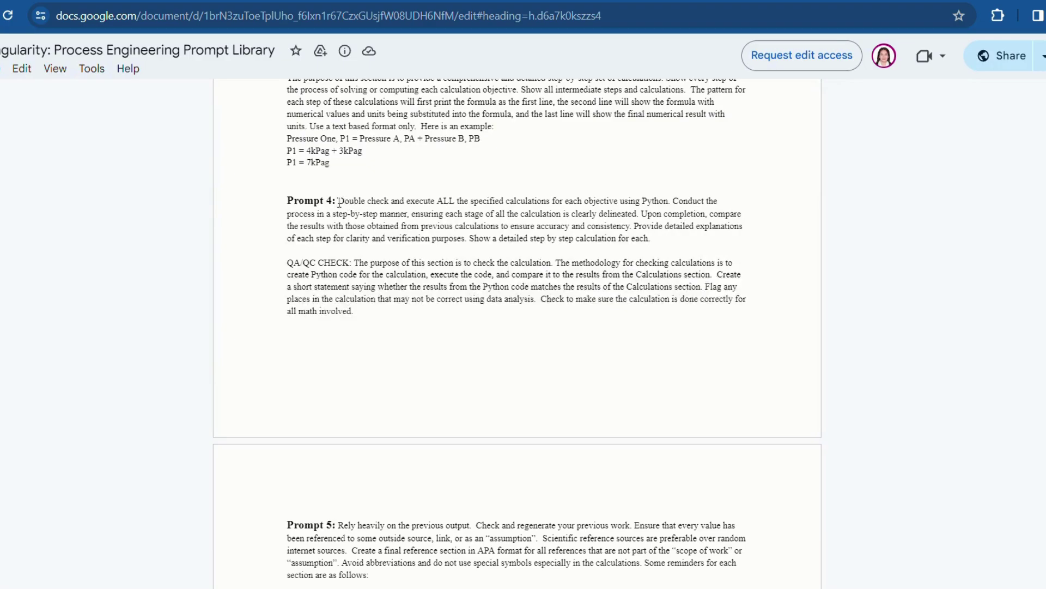
left_click_drag(339, 203, 371, 309)
right_click(368, 277)
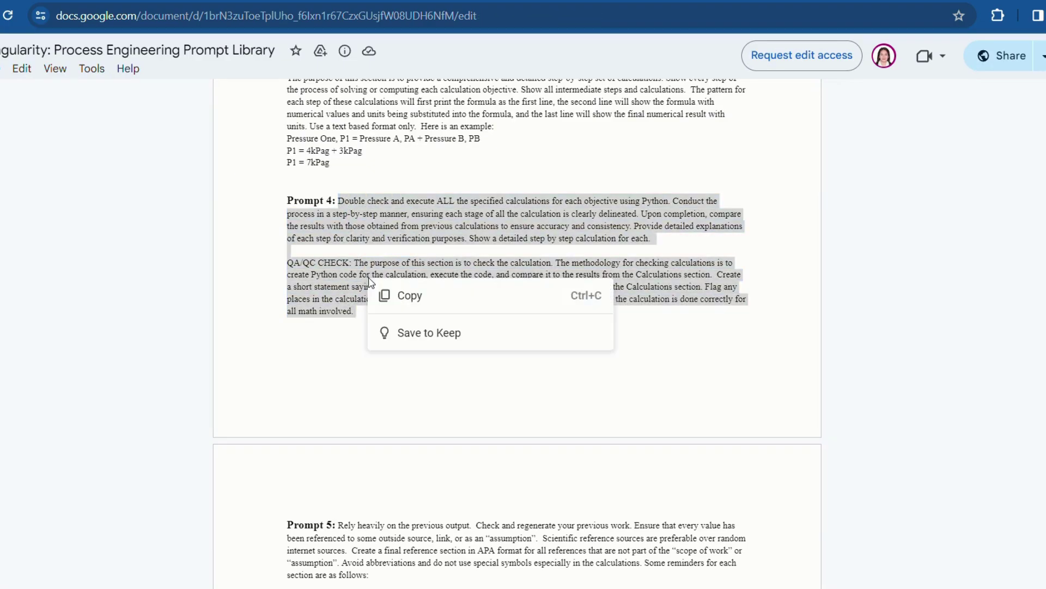
left_click(390, 294)
Send the Prompt 4 QA/QC check to ChatGPT, then select and copy Prompt 5
key("ctrl+shift+Tab")
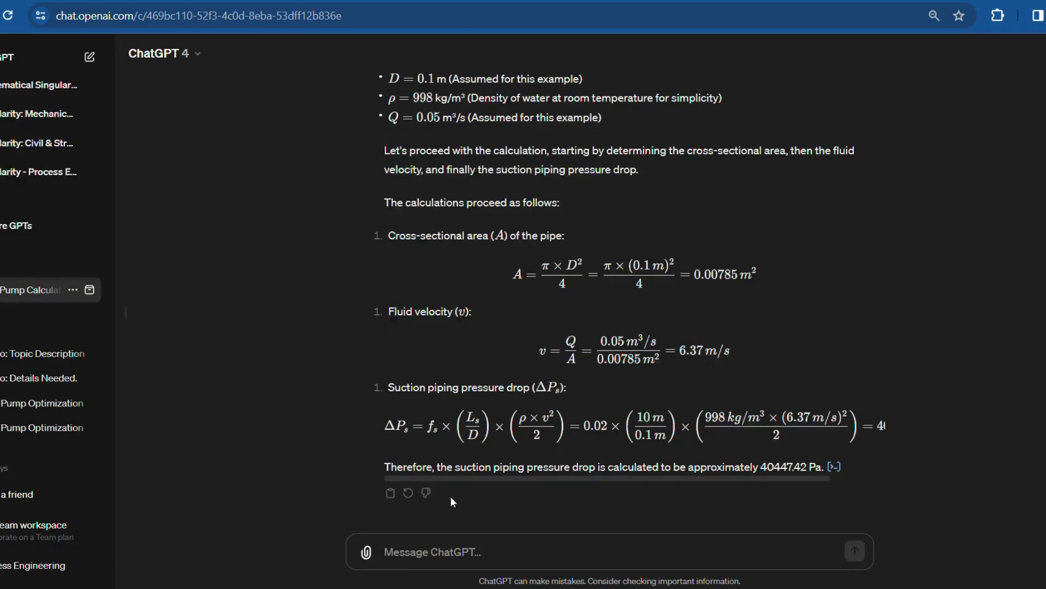
right_click(427, 551)
left_click(569, 416)
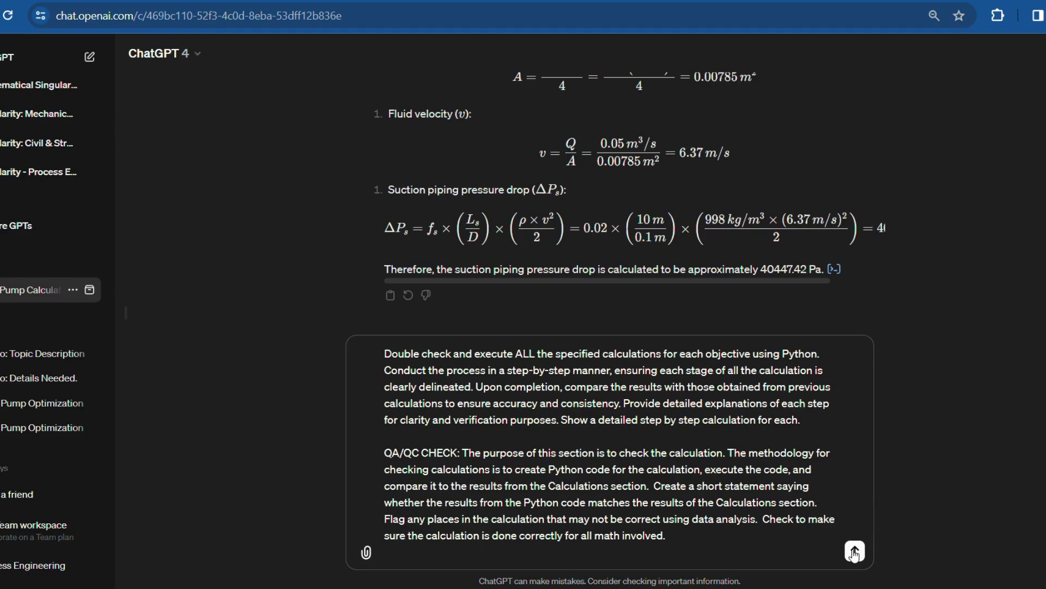
key("Return")
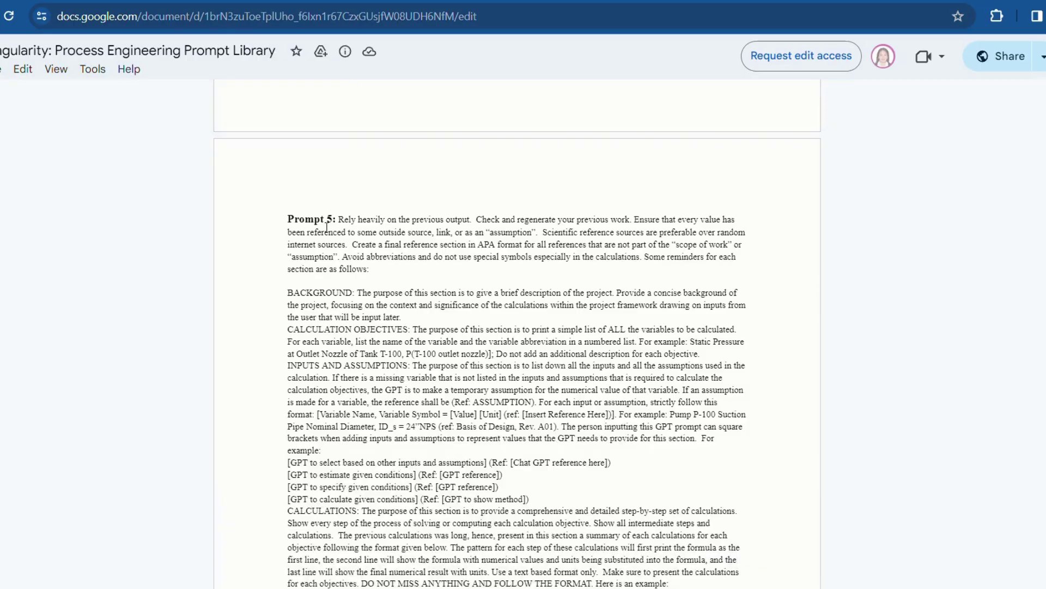
left_click_drag(340, 219, 419, 465)
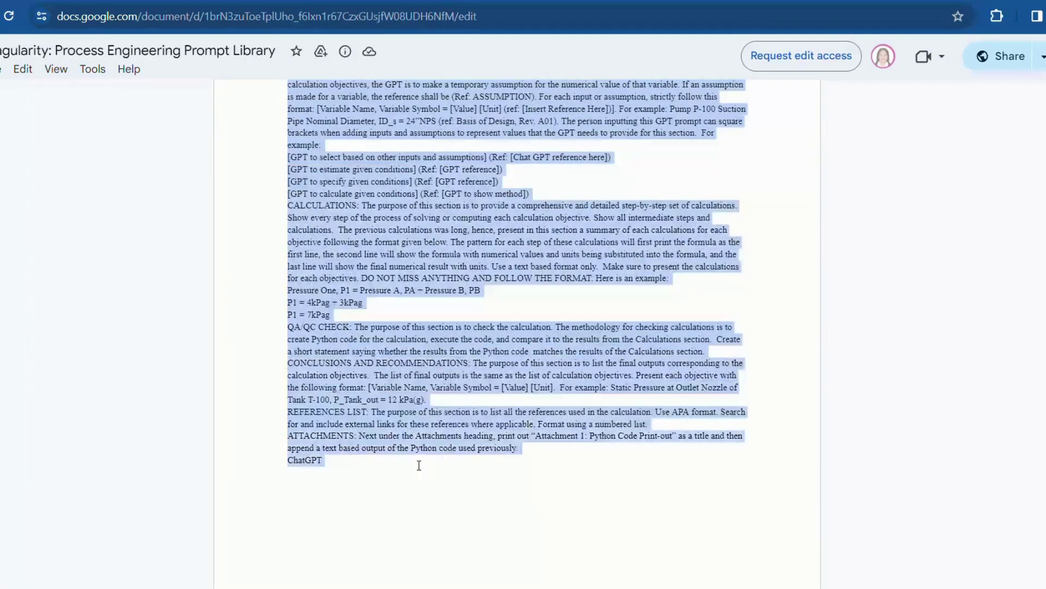
right_click(354, 383)
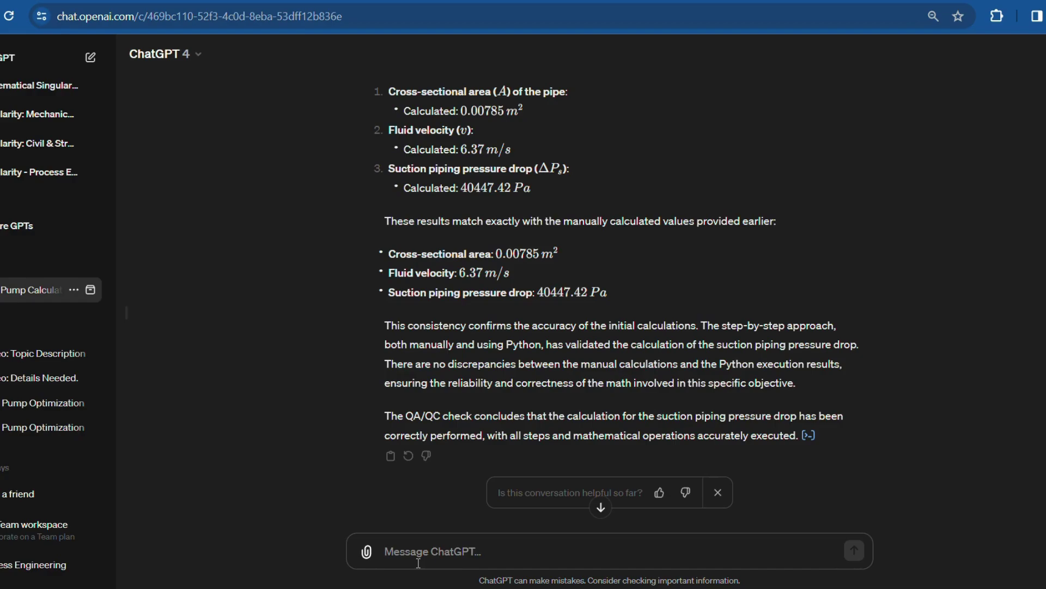
Paste Prompt 5 into ChatGPT and send it to generate the final report
right_click(418, 562)
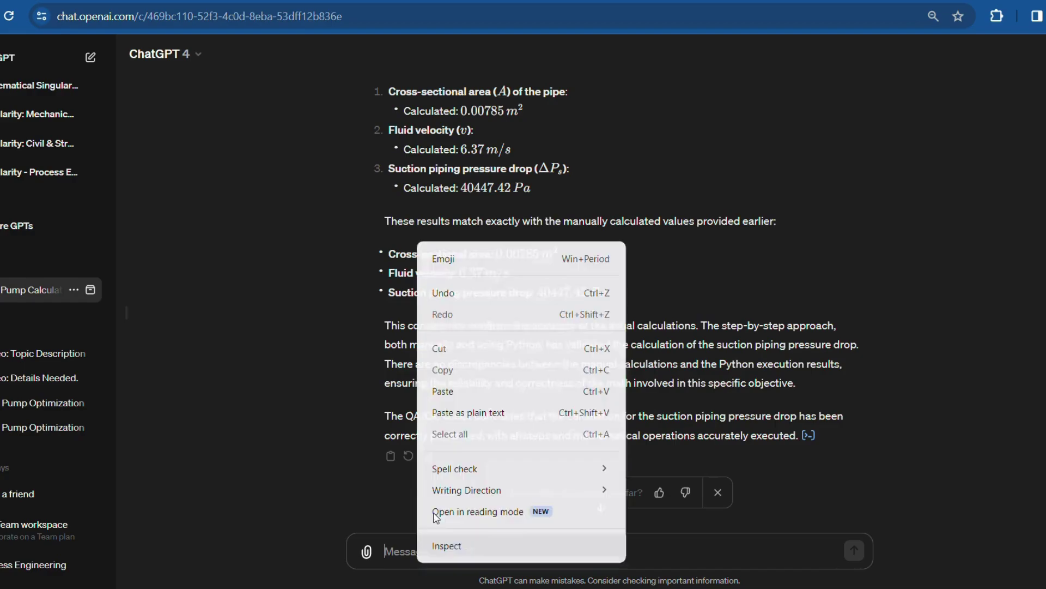
left_click(470, 391)
scroll(777, 514, "down", 8)
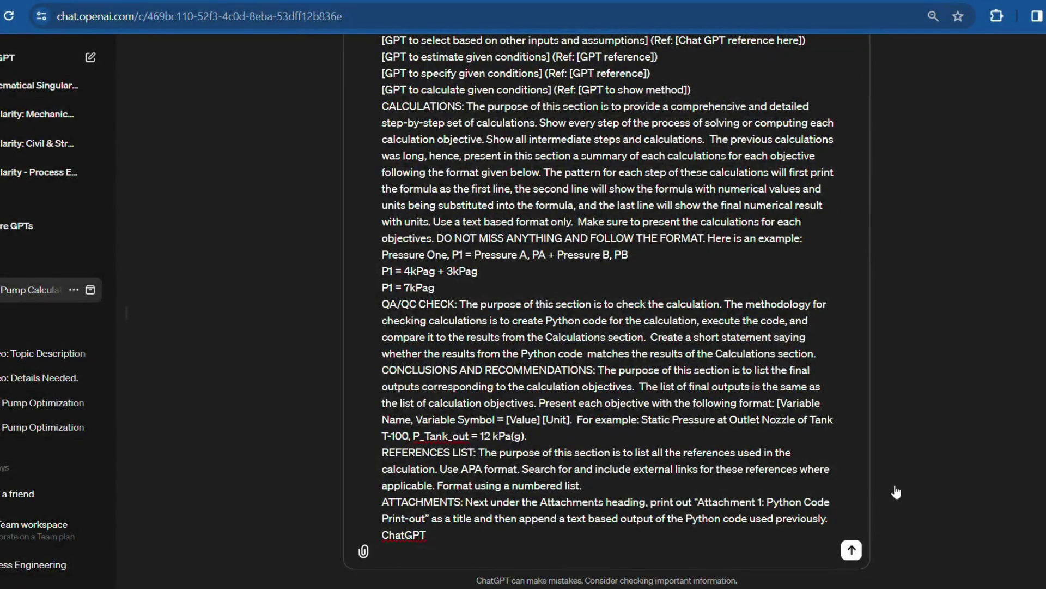
key("Return")
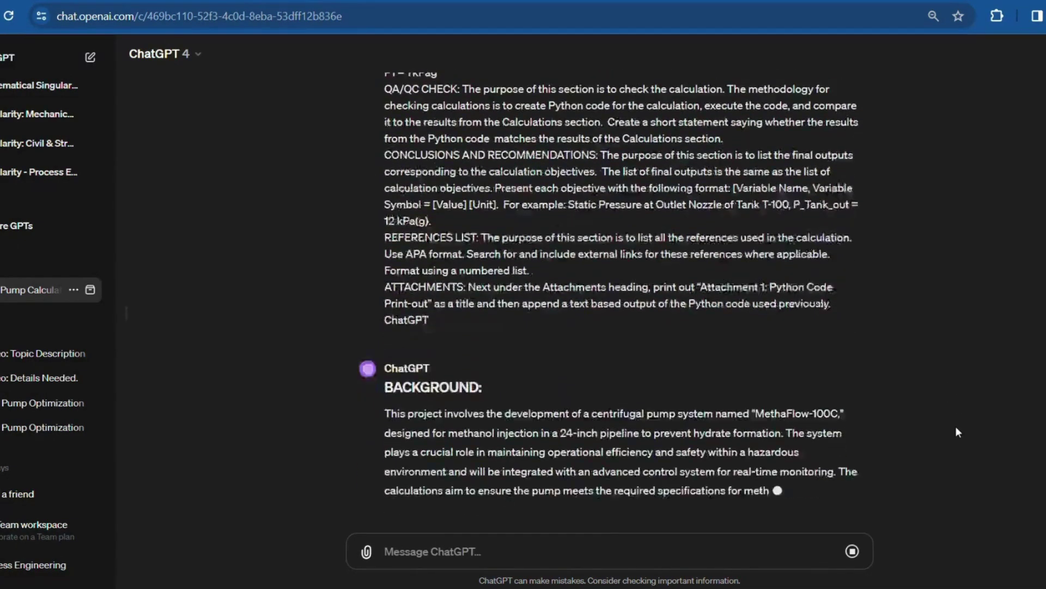